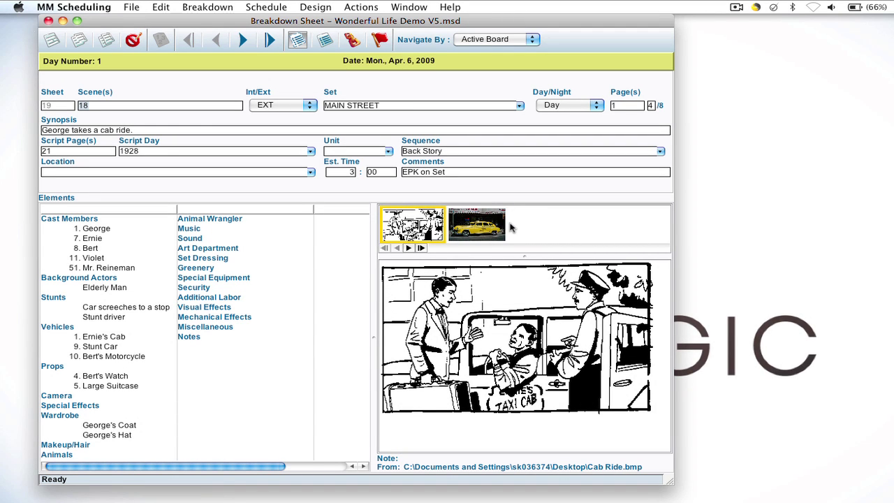
# - Open the Image Manager and select cast member George under Cast Members
pyautogui.doubleClick(527, 222)
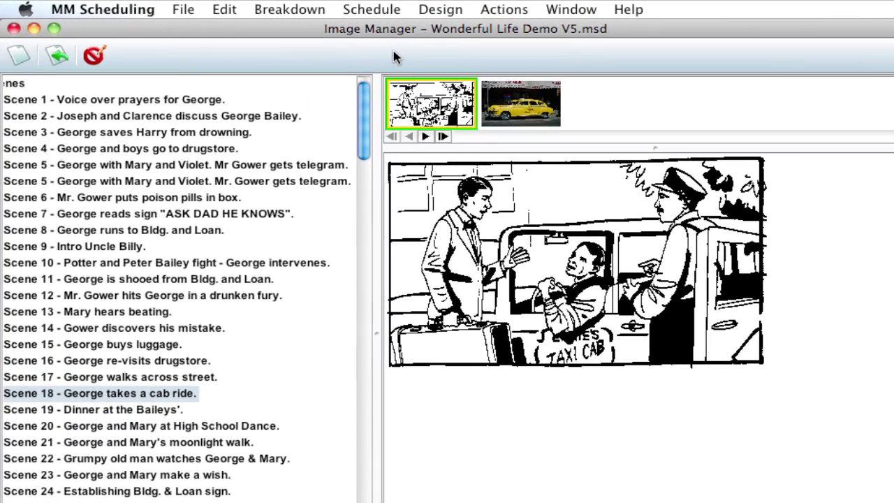
pyautogui.hscroll(-3, 234, 198)
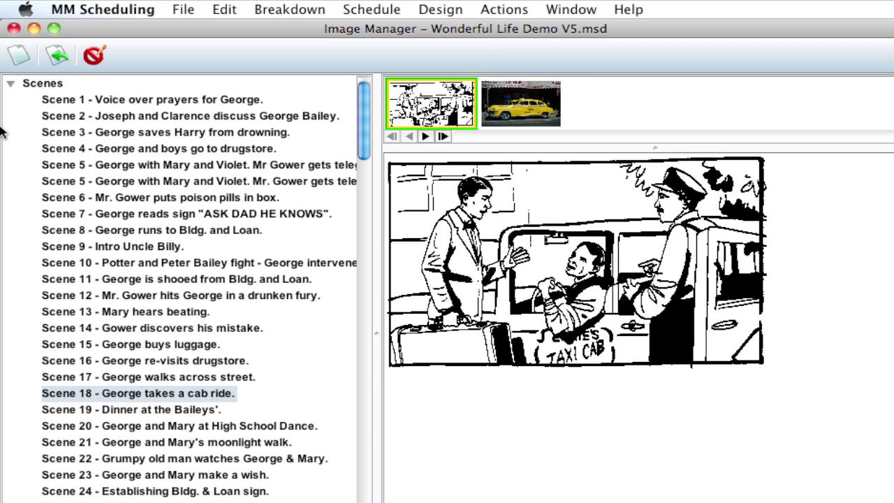
pyautogui.click(10, 84)
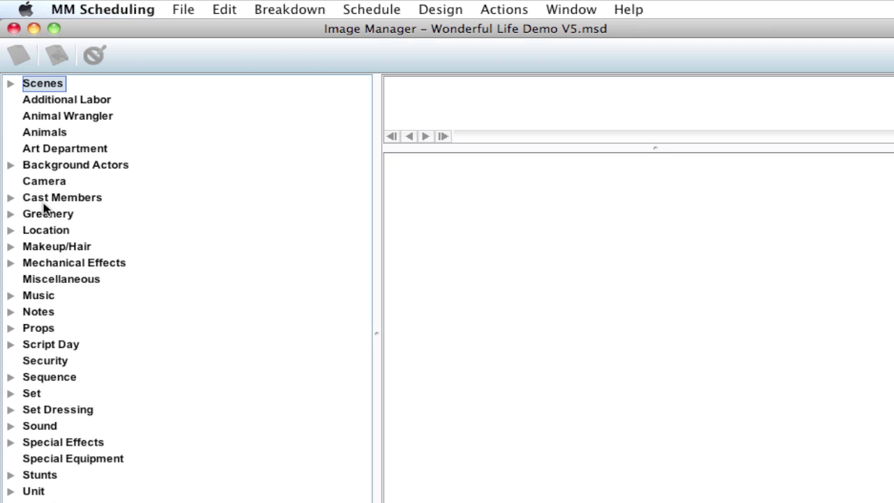
pyautogui.click(10, 198)
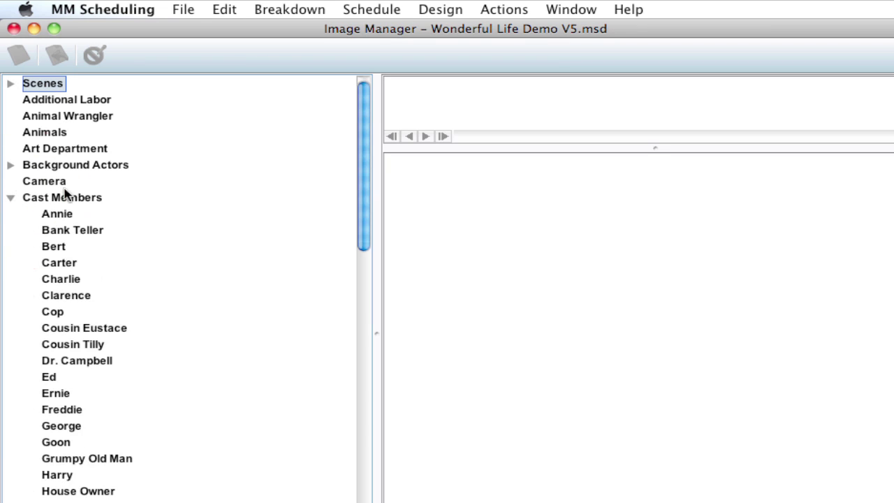
pyautogui.scroll(-2, 96, 222)
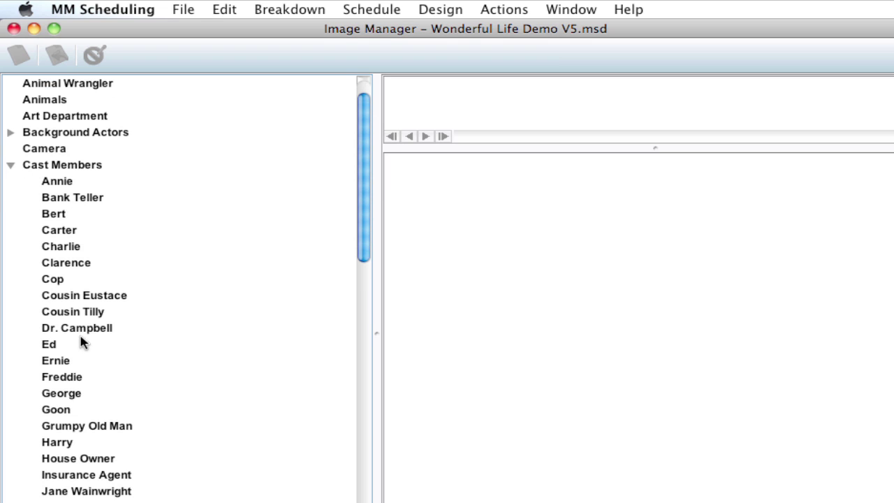
pyautogui.click(68, 395)
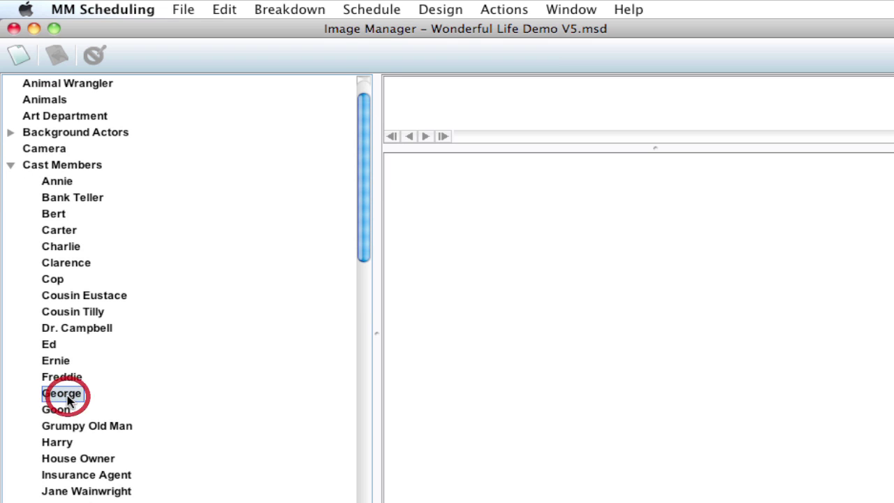
# - Attach jimmy-stewart.jpg to George, then collapse Cast Members and close the Image Manager
pyautogui.click(18, 57)
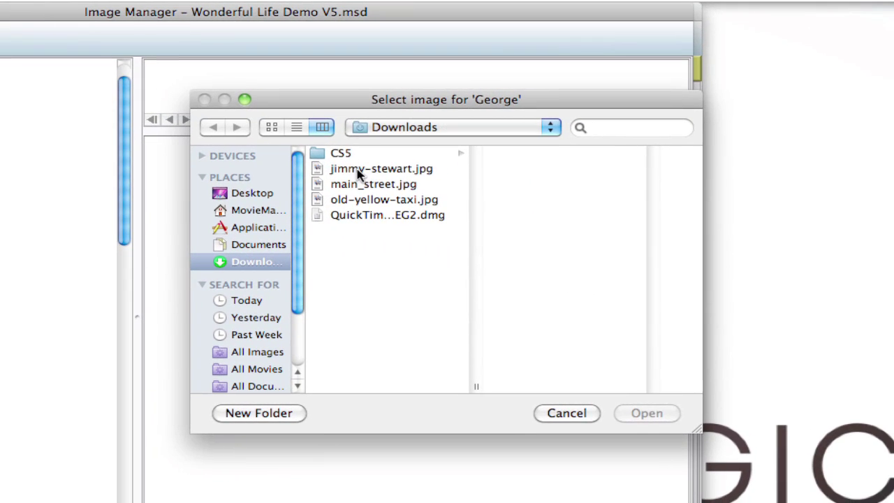
pyautogui.click(494, 178)
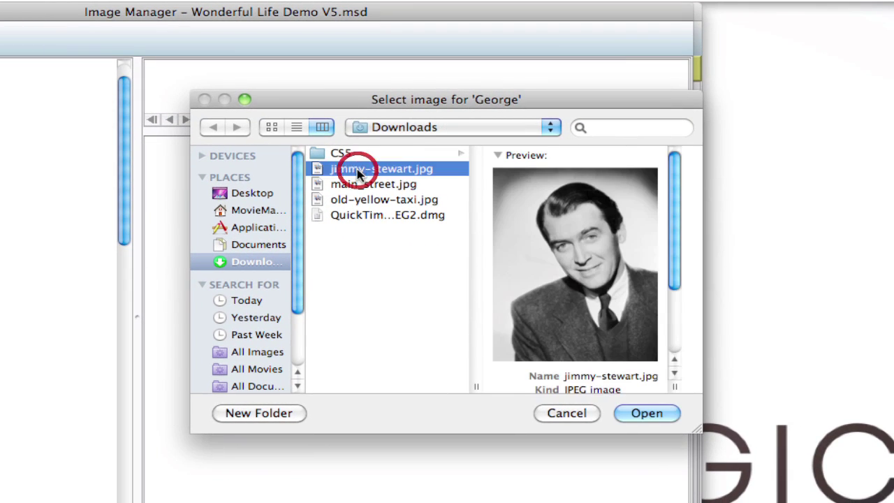
pyautogui.click(665, 412)
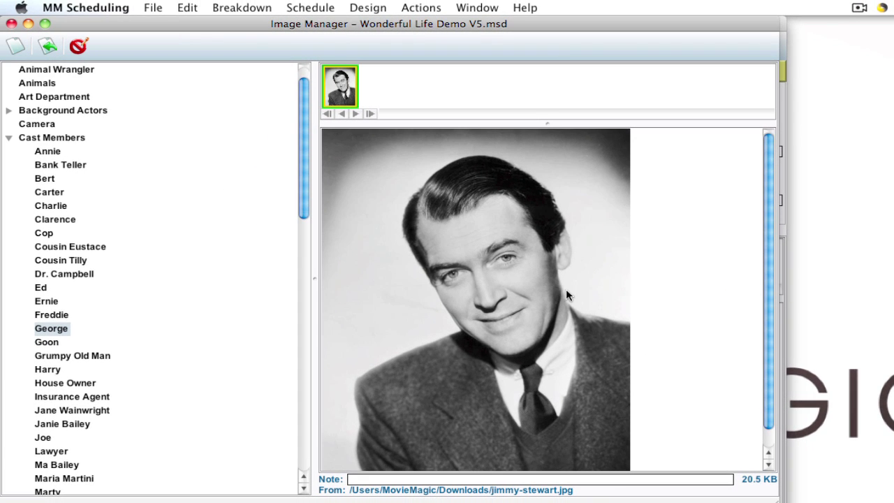
pyautogui.click(9, 138)
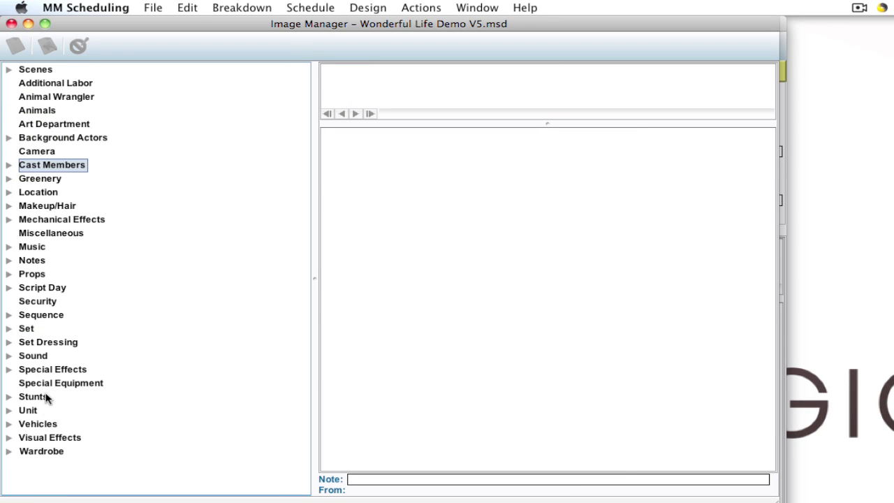
pyautogui.click(12, 25)
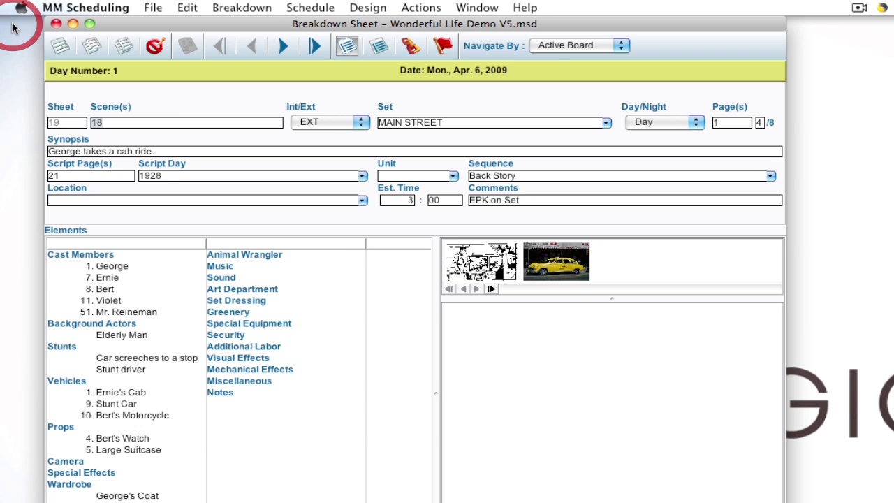
# - In scene 18's Image Manager, set the yellow taxi photo as the report image with Use As Report Image
pyautogui.doubleClick(616, 268)
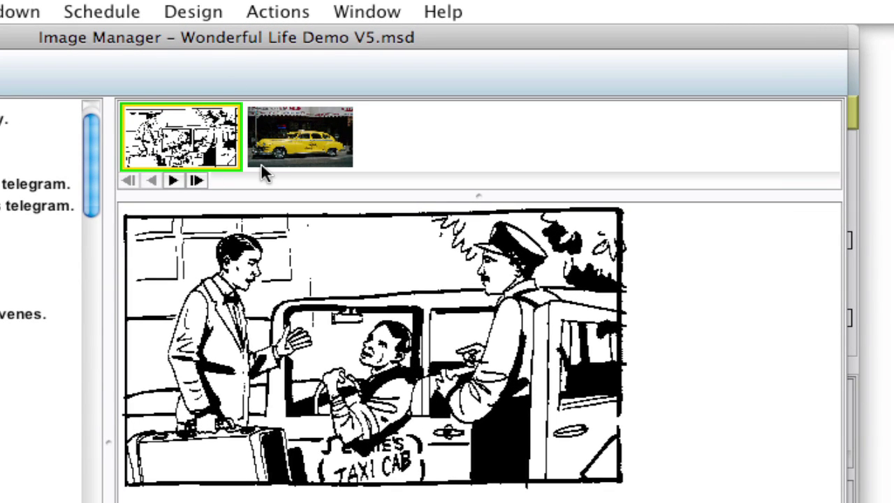
pyautogui.click(302, 154)
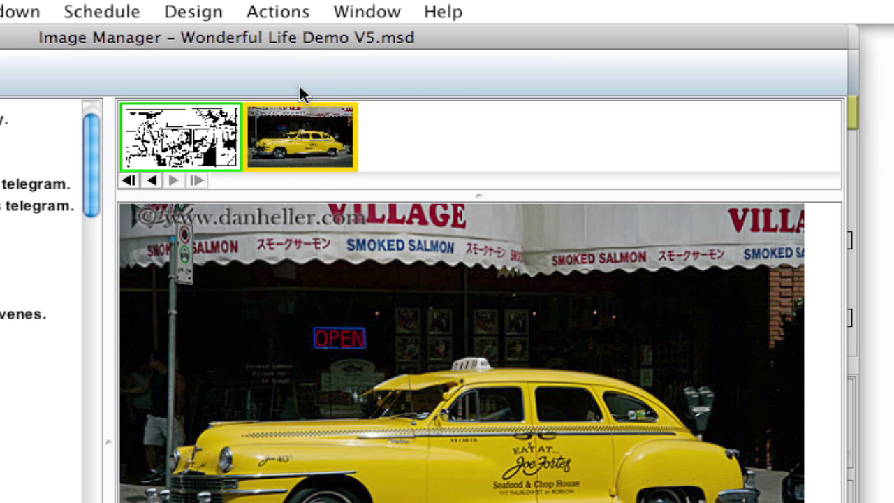
pyautogui.click(276, 11)
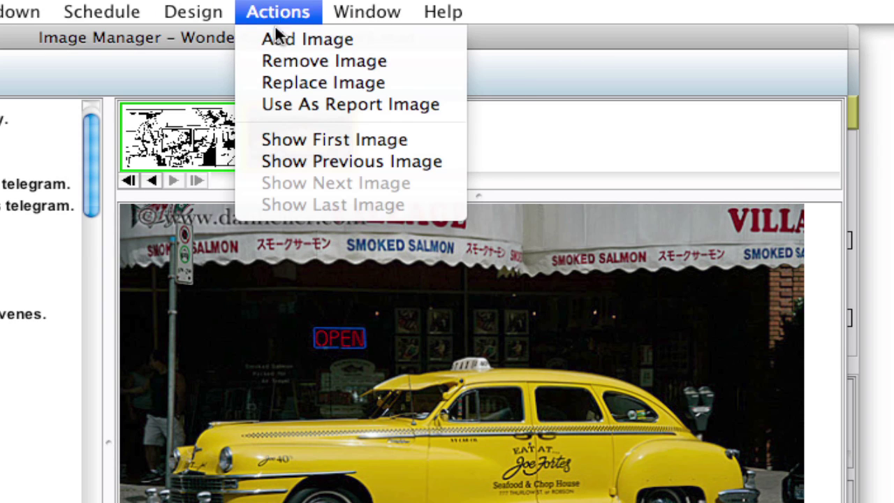
pyautogui.click(280, 104)
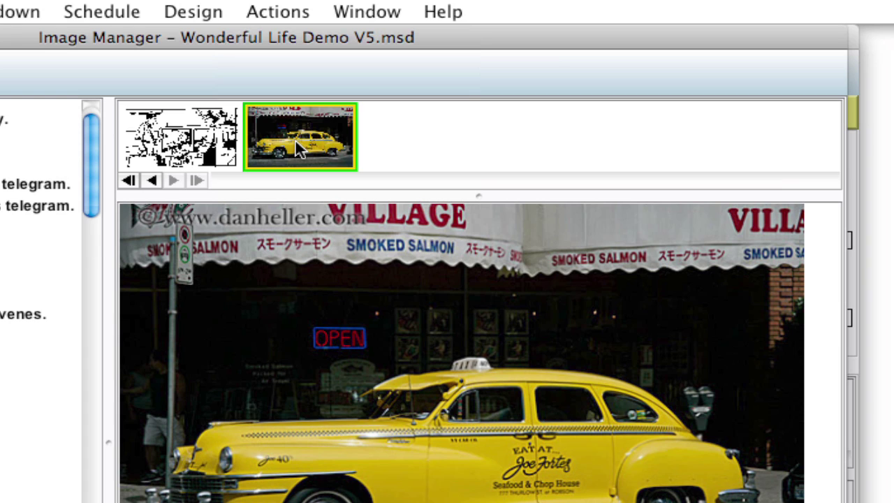
# - Open Breakdown Sheet #1 from Design > Report Layouts and delete its Props box
pyautogui.click(210, 14)
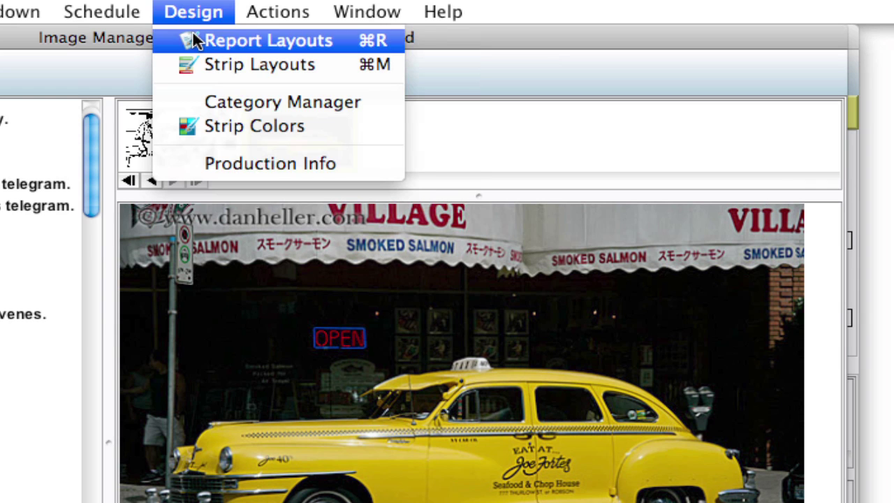
pyautogui.click(192, 38)
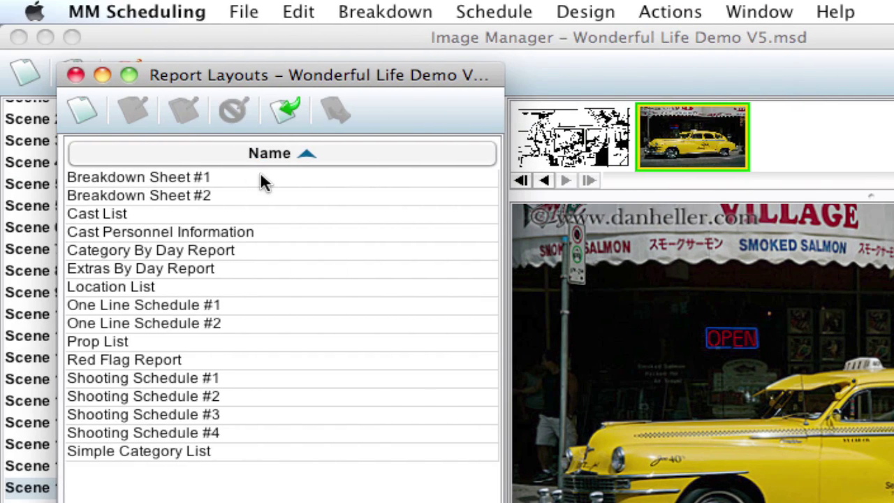
pyautogui.doubleClick(261, 177)
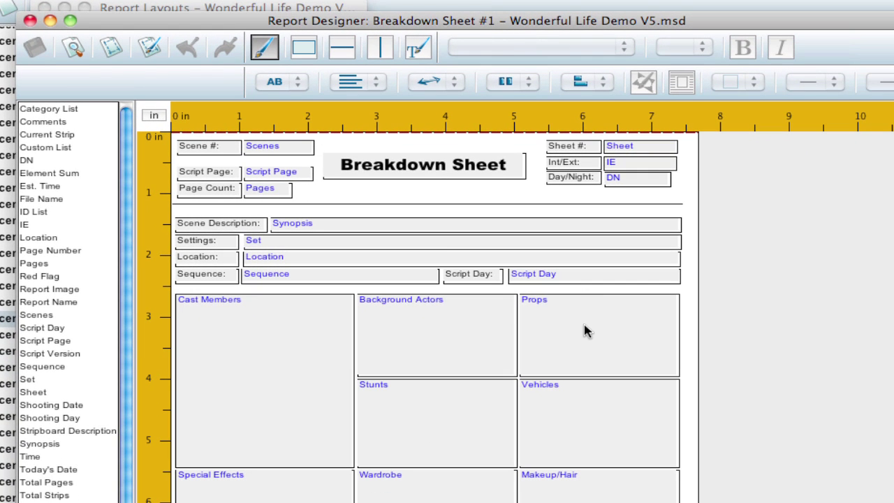
pyautogui.click(585, 332)
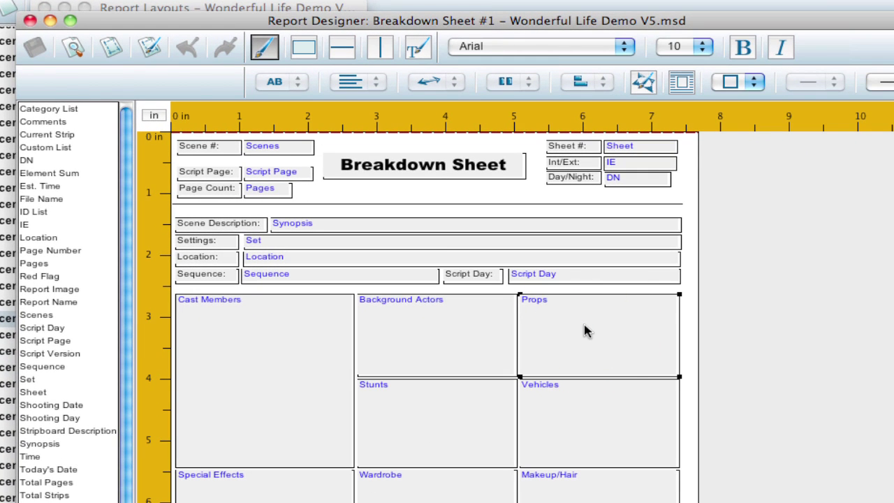
pyautogui.press('Delete')
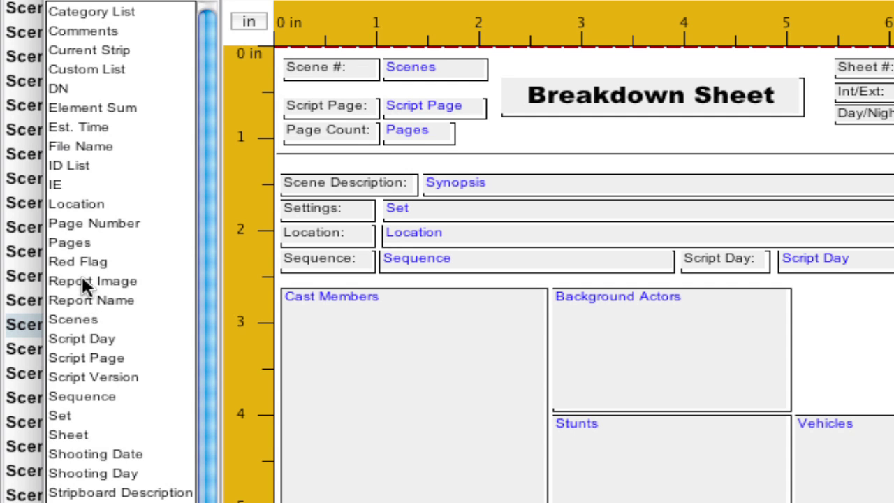
# - Drop a Report Image field beside Background Actors and select both boxes
pyautogui.moveTo(83, 276); pyautogui.dragTo(807, 286)
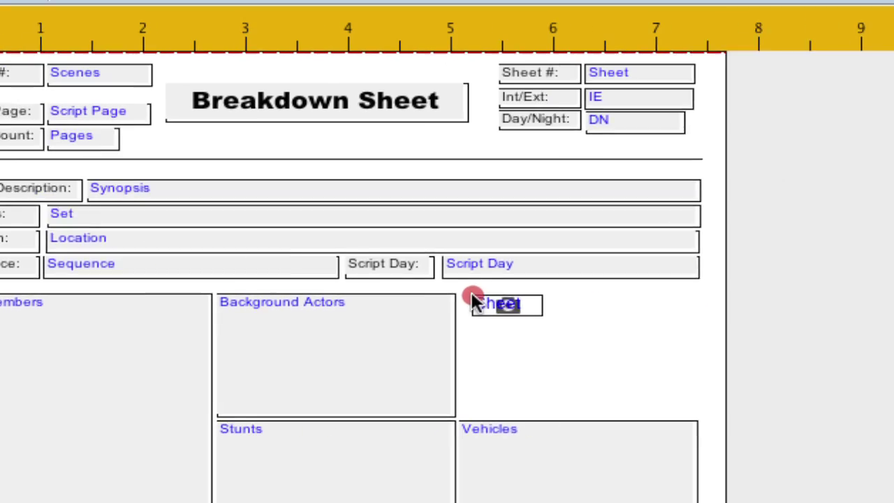
pyautogui.moveTo(472, 292); pyautogui.dragTo(468, 294)
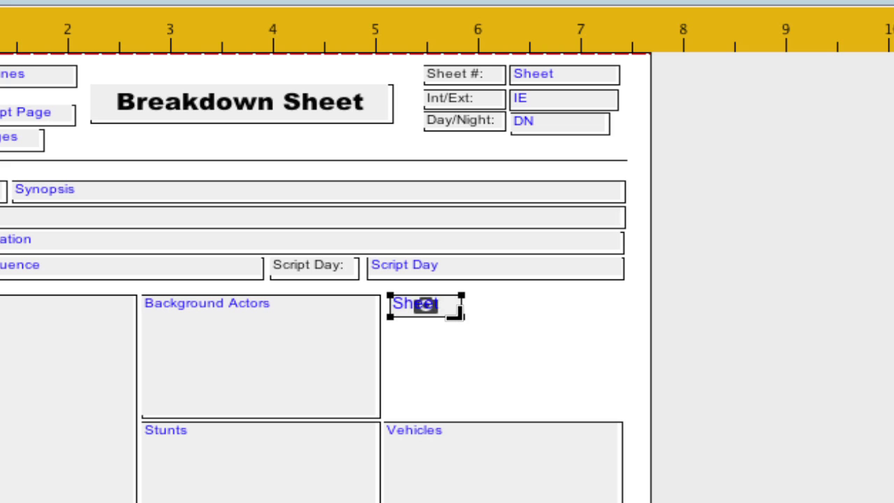
pyautogui.click(292, 356)
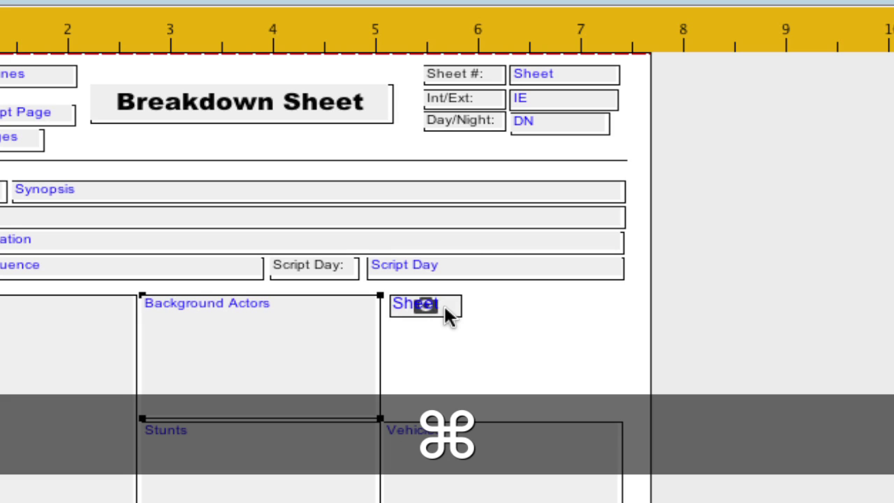
pyautogui.keyDown('super'); pyautogui.click(445, 307); pyautogui.keyUp('super')
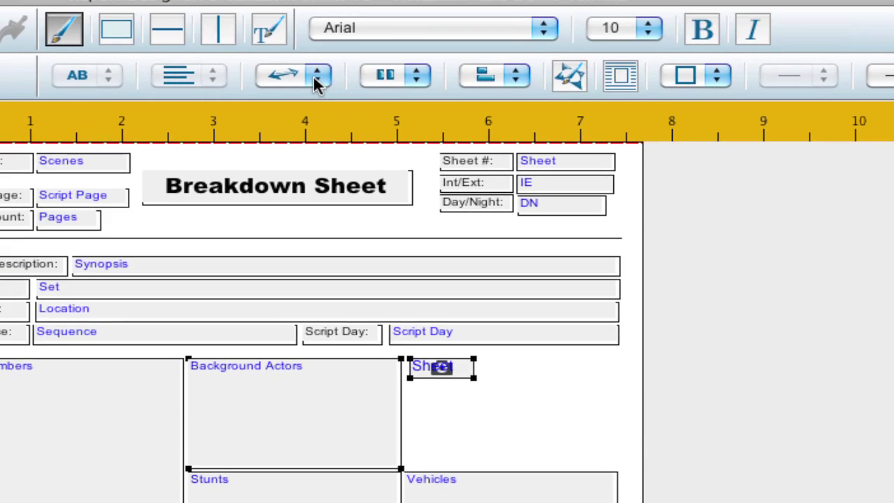
# - Match the image field to Background Actors' size and butt-align the two boxes
pyautogui.click(293, 13)
pyautogui.click(267, 66)
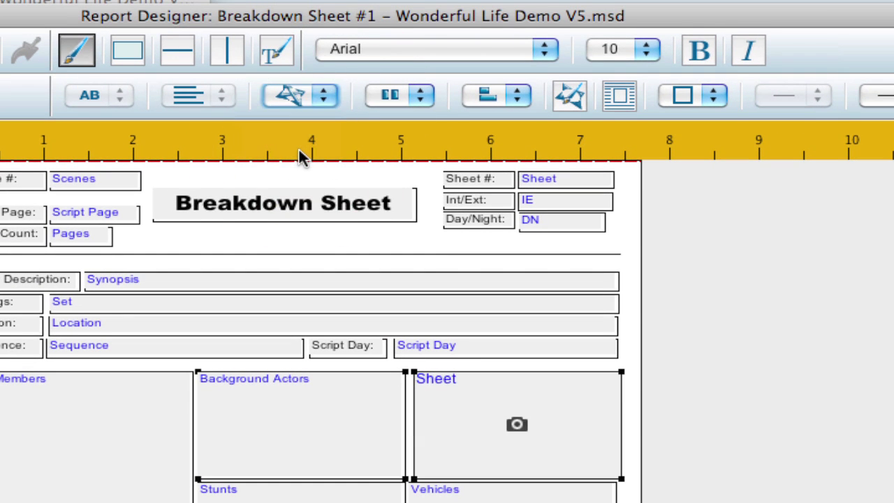
pyautogui.click(398, 96)
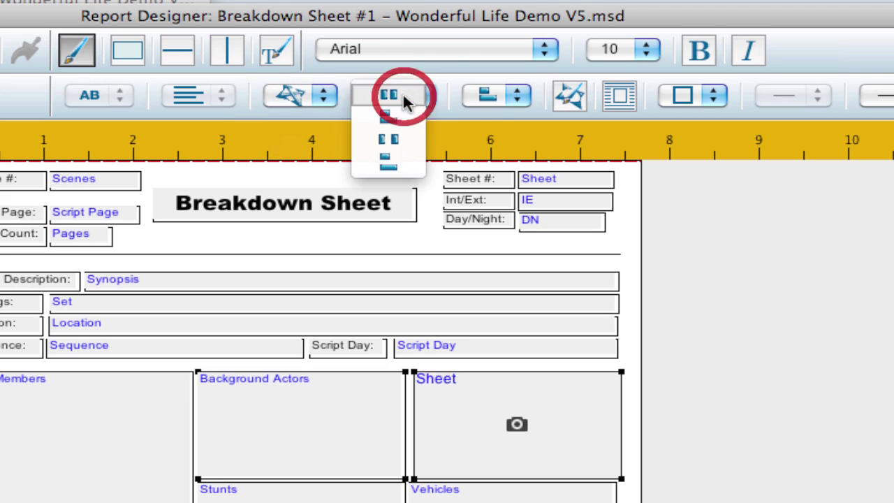
pyautogui.click(400, 138)
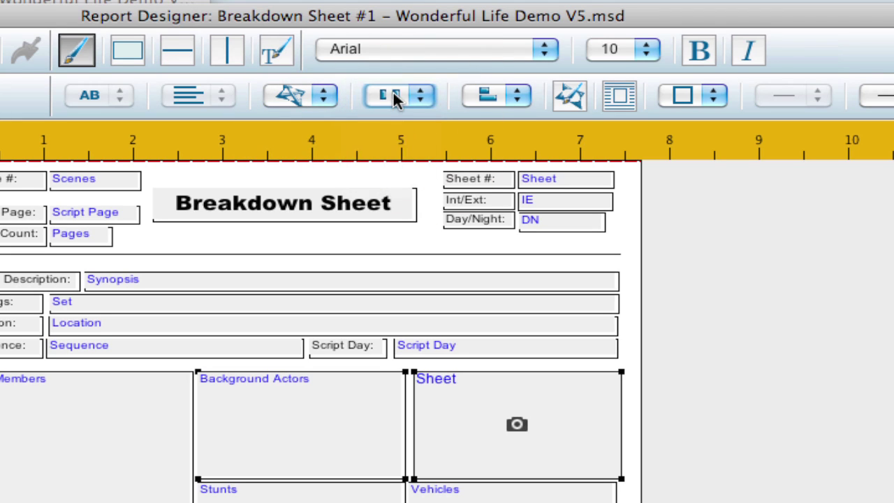
pyautogui.click(394, 95)
pyautogui.click(393, 100)
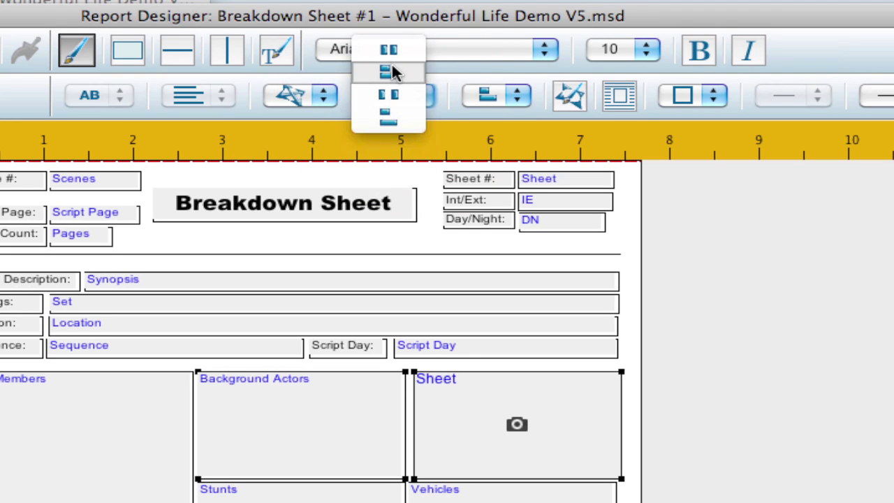
pyautogui.click(393, 55)
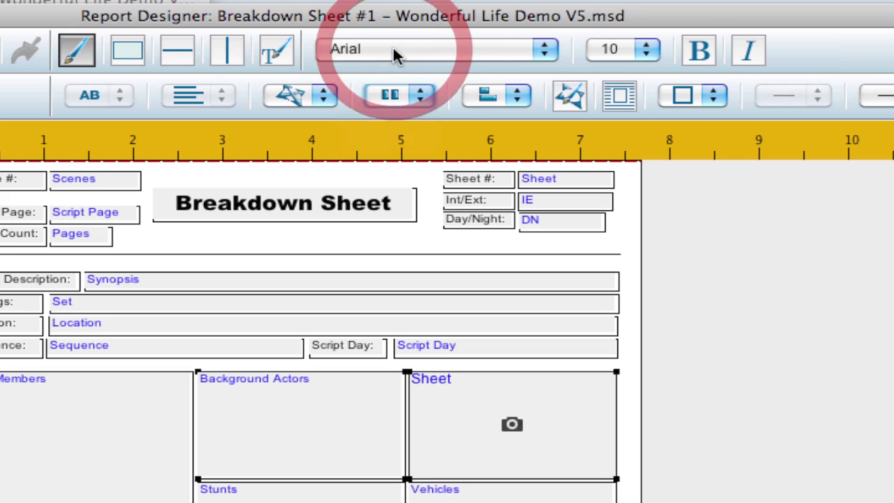
pyautogui.click(466, 447)
pyautogui.doubleClick(465, 447)
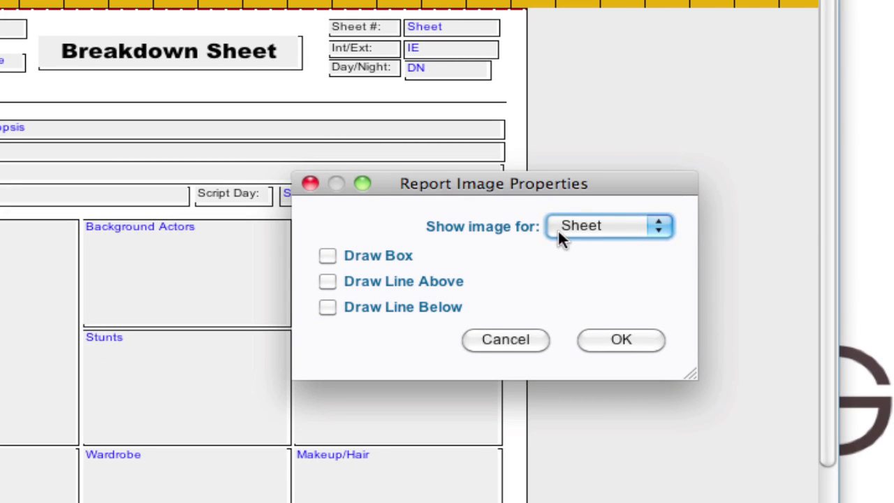
# - Set the image field's 'Show image for' option to Sheet and confirm
pyautogui.click(639, 227)
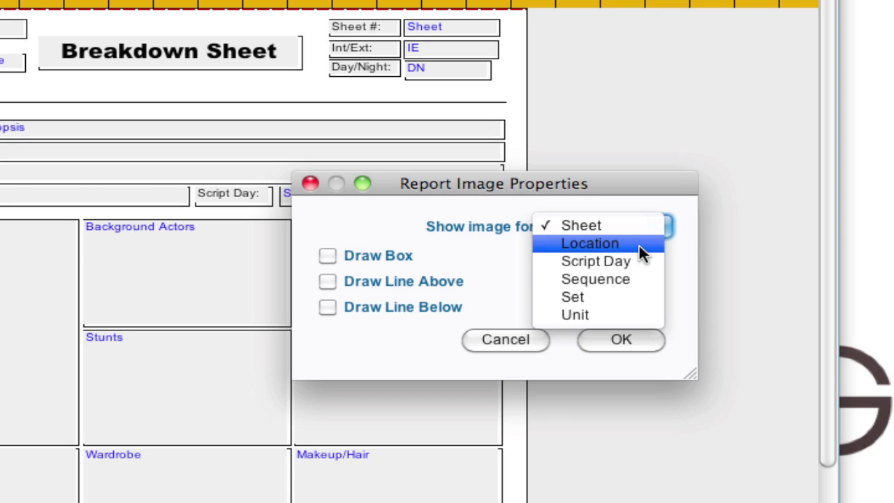
pyautogui.click(627, 226)
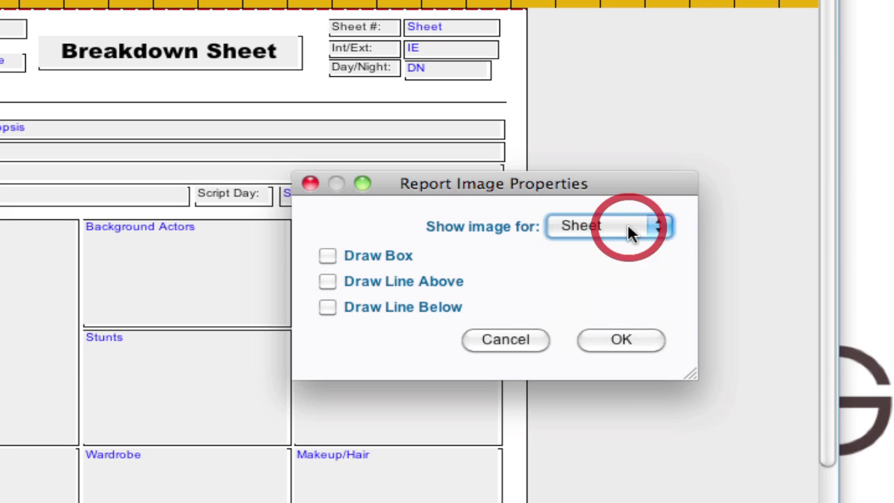
pyautogui.click(620, 338)
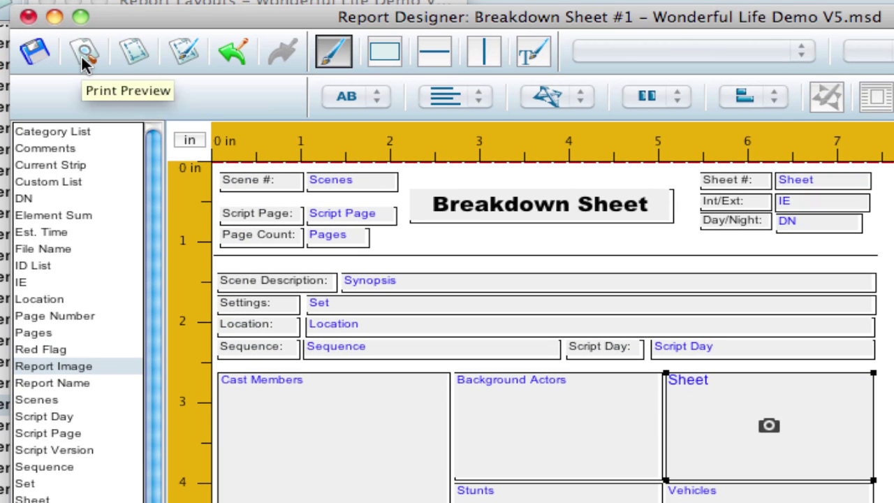
# - Preview the breakdown sheet with the taxi image, then close Breakdown Sheet #1 without saving
pyautogui.click(81, 54)
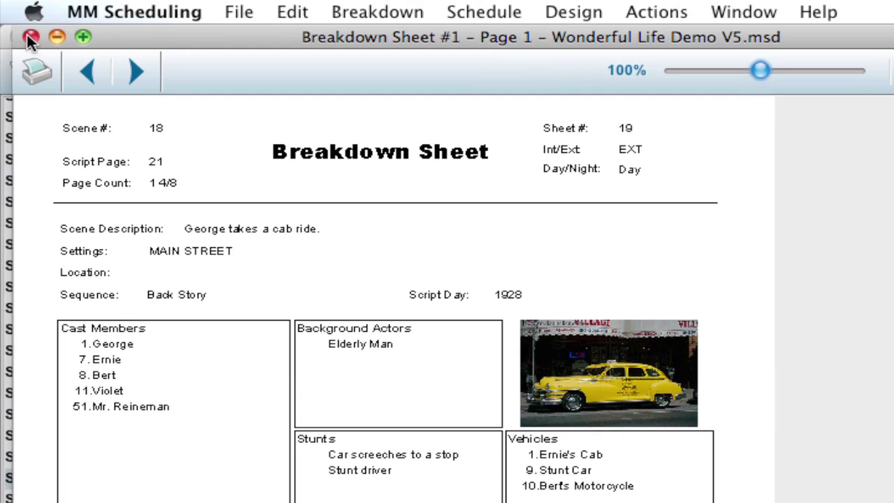
pyautogui.click(30, 37)
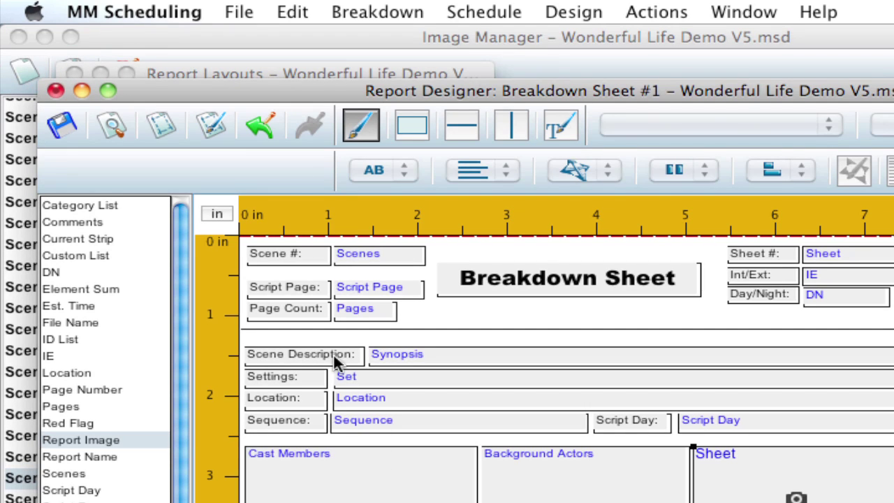
pyautogui.click(55, 90)
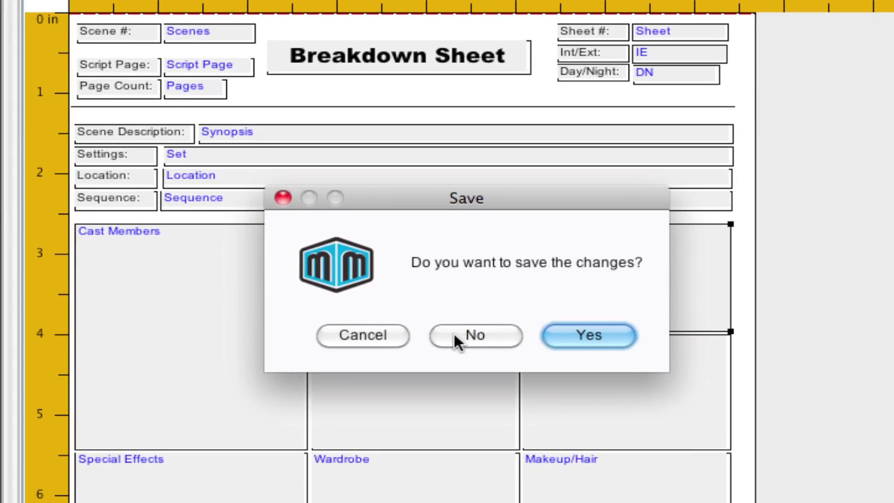
pyautogui.click(455, 340)
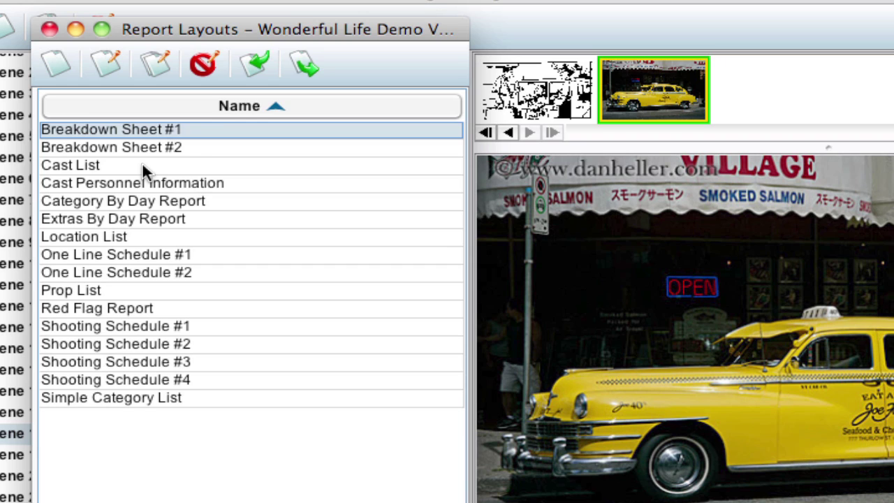
# - In the Cast List layout, add a Cast Members Report Image left of Scenes, then delete it
pyautogui.doubleClick(142, 165)
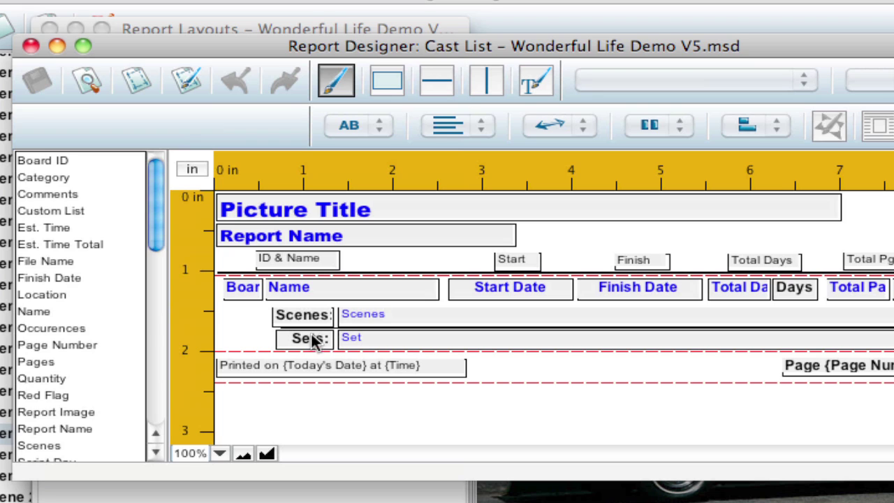
pyautogui.scroll(-2, 125, 330)
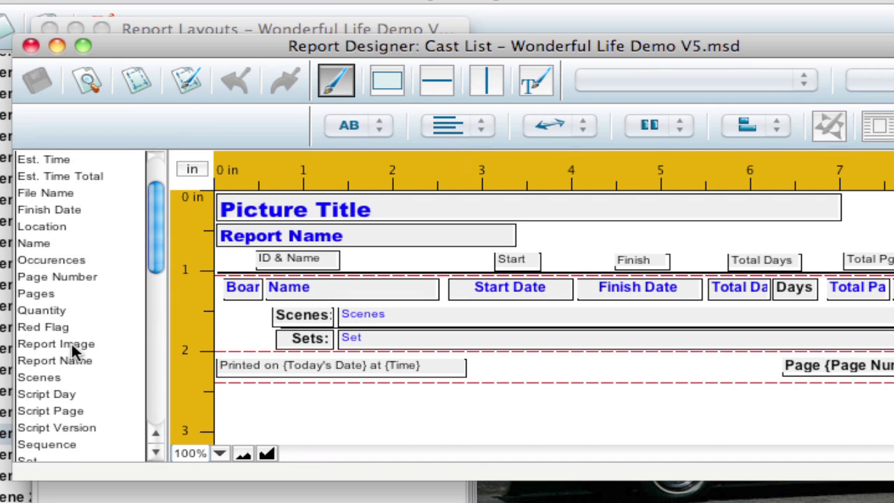
pyautogui.moveTo(72, 341); pyautogui.dragTo(222, 318)
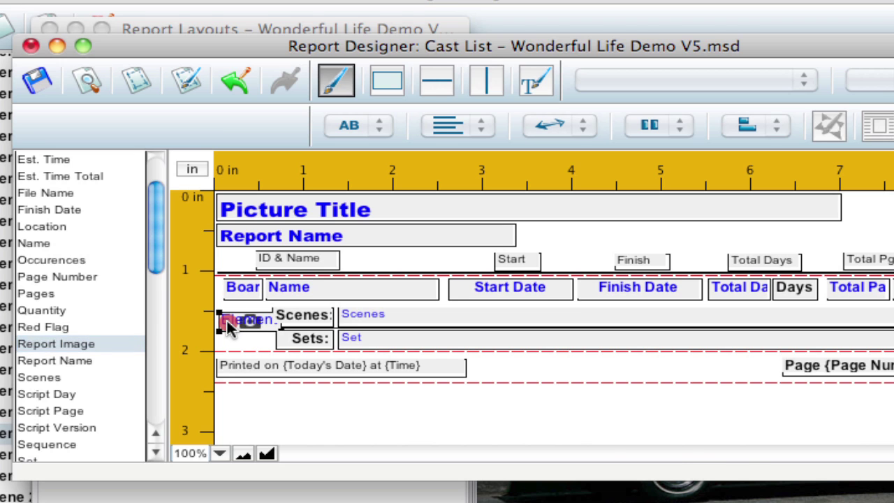
pyautogui.doubleClick(228, 324)
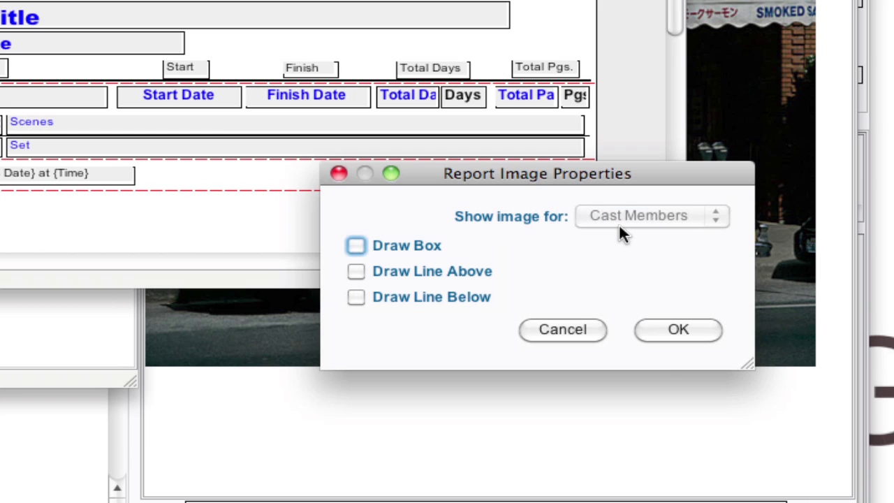
pyautogui.click(660, 330)
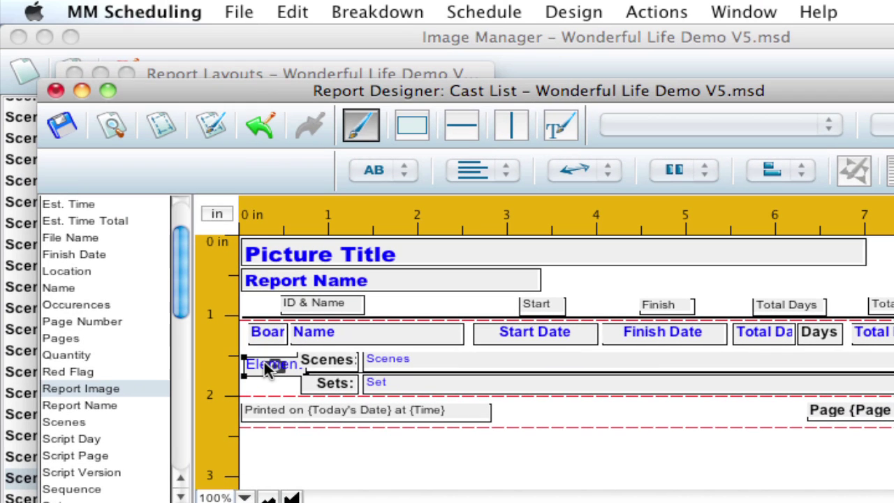
pyautogui.press('Delete')
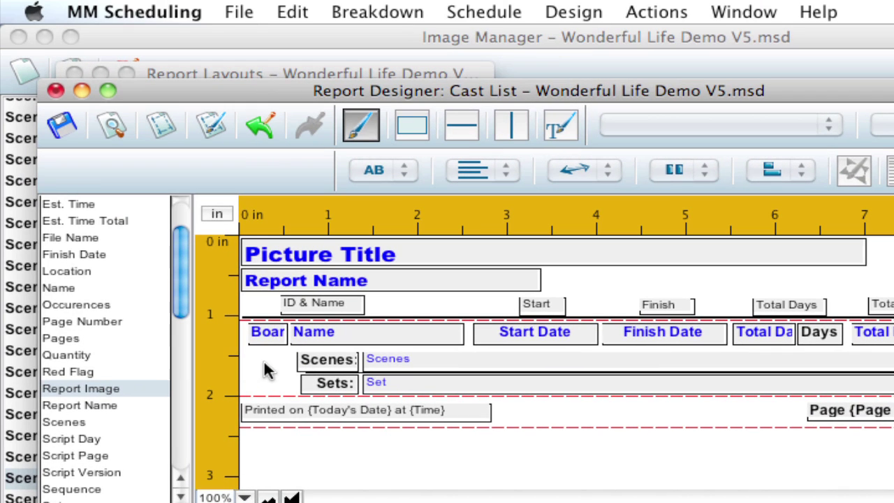
# - Close the Cast List layout without saving and close Report Layouts
pyautogui.click(56, 90)
pyautogui.click(565, 358)
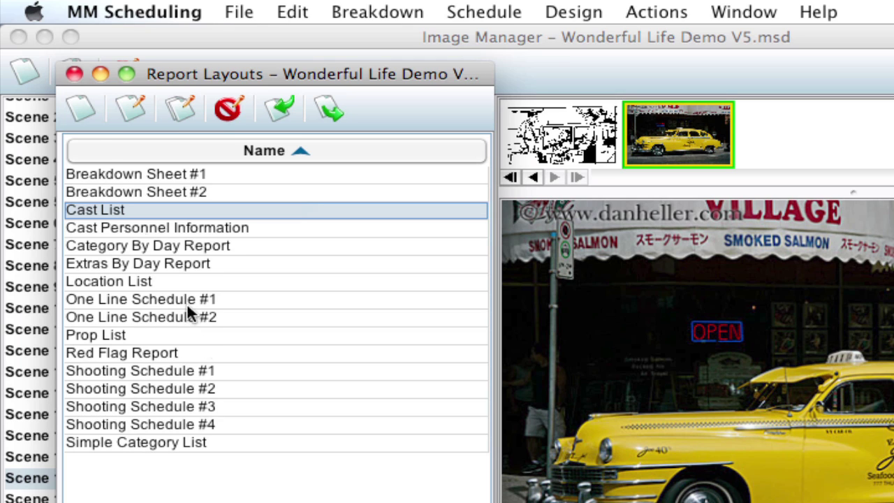
pyautogui.click(74, 74)
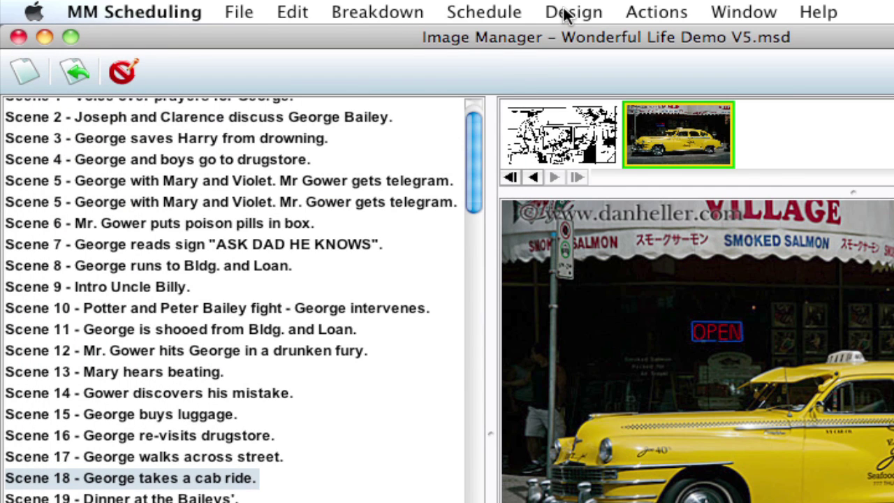
# - Open the Horizontal C strip layout from Design > Strip Layouts
pyautogui.click(569, 13)
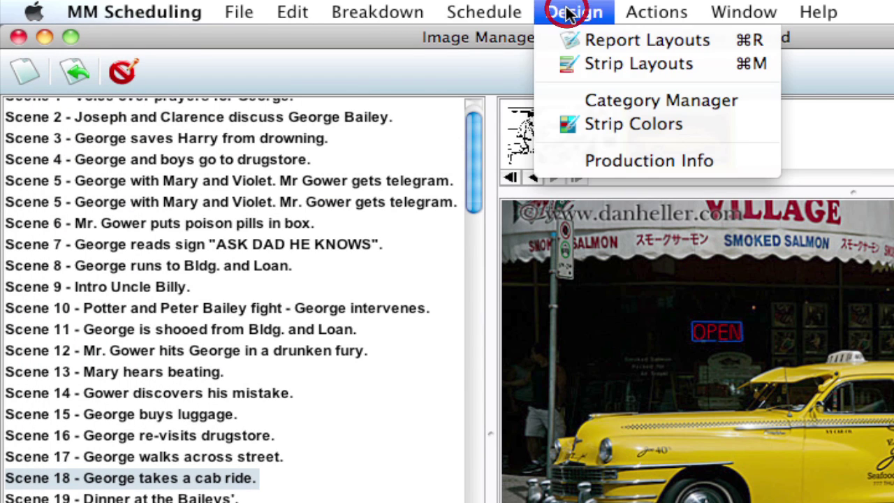
pyautogui.click(562, 63)
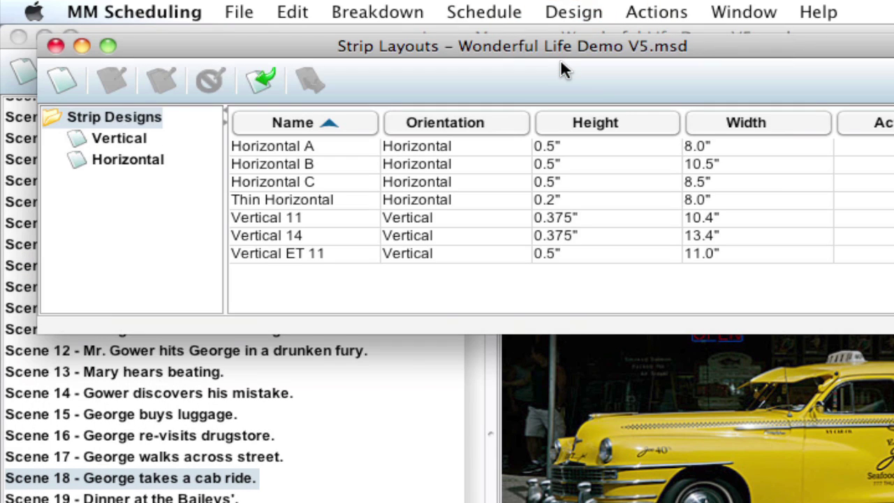
pyautogui.doubleClick(275, 181)
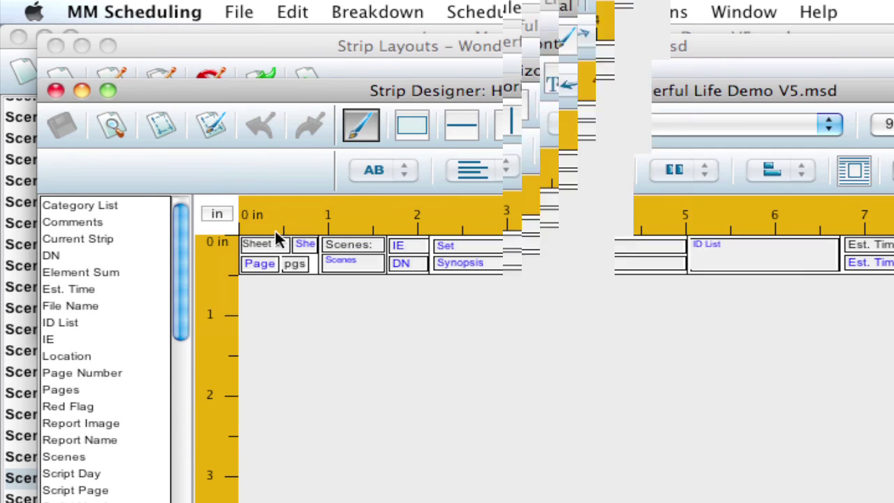
# - Delete the Sheet and Page fields and place an enlarged Report Image in their slot
pyautogui.moveTo(312, 274); pyautogui.dragTo(253, 243)
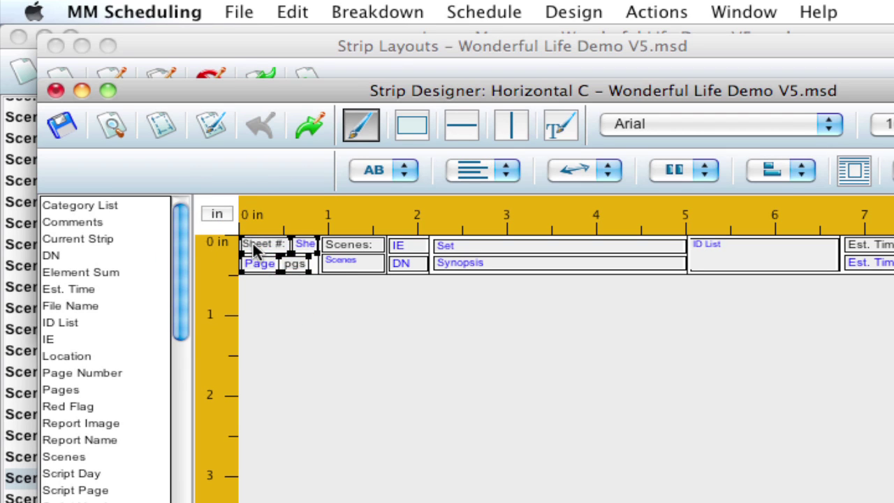
pyautogui.press('Delete')
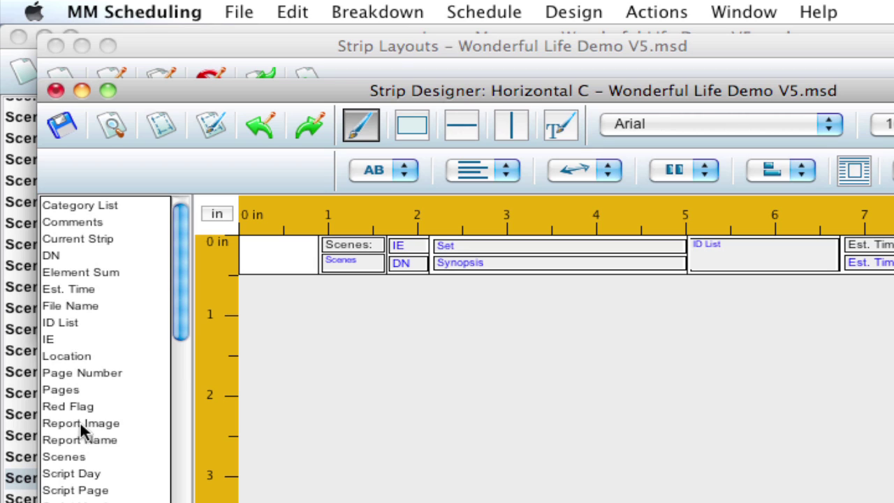
pyautogui.moveTo(78, 421); pyautogui.dragTo(239, 239)
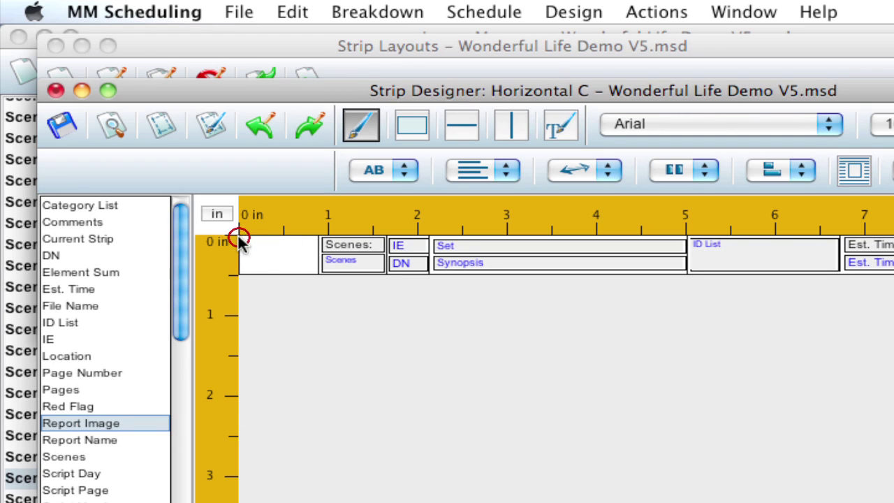
pyautogui.moveTo(296, 253); pyautogui.dragTo(310, 269)
# - Set the strip image field's 'Show image for' option to Sheet
pyautogui.doubleClick(298, 265)
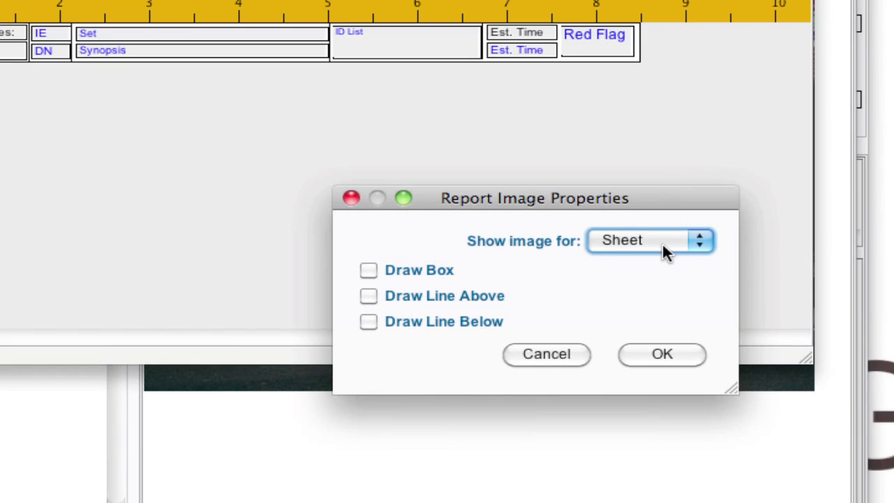
pyautogui.click(662, 244)
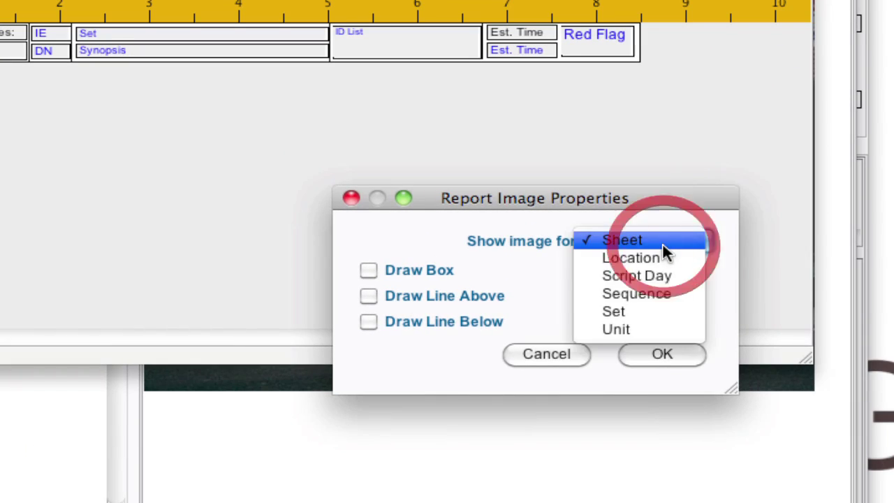
pyautogui.click(601, 240)
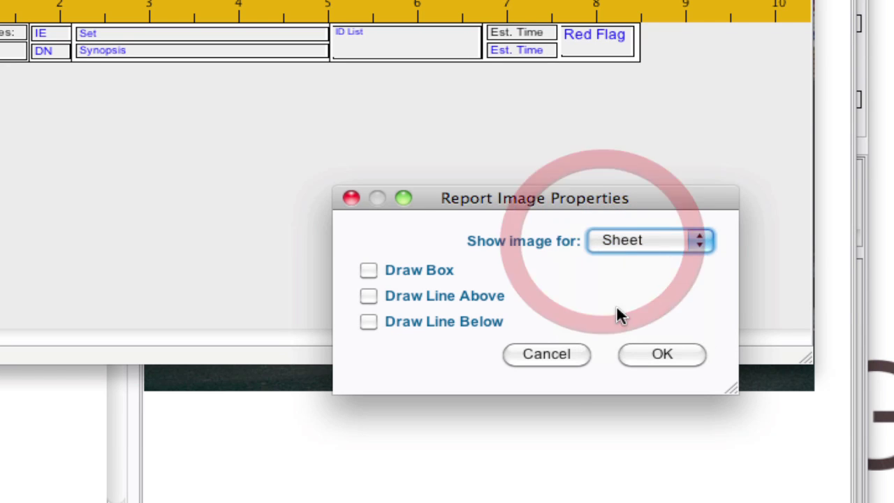
pyautogui.click(656, 352)
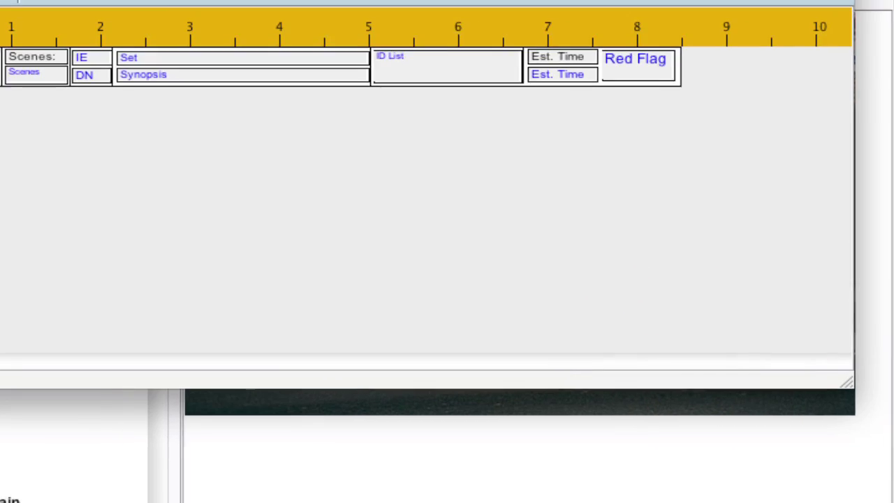
# - Preview the Horizontal C schedule and page to page 3 to view the strips' scene images
pyautogui.click(109, 131)
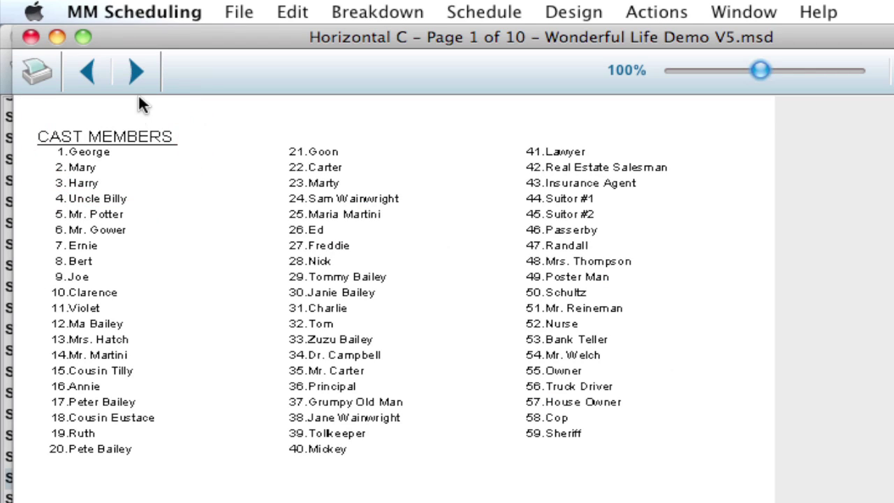
pyautogui.click(136, 70)
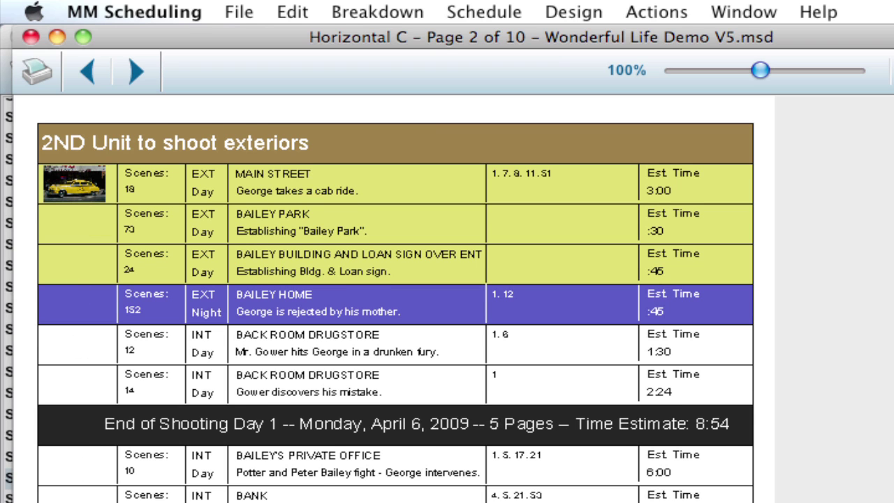
pyautogui.scroll(-4, 395, 307)
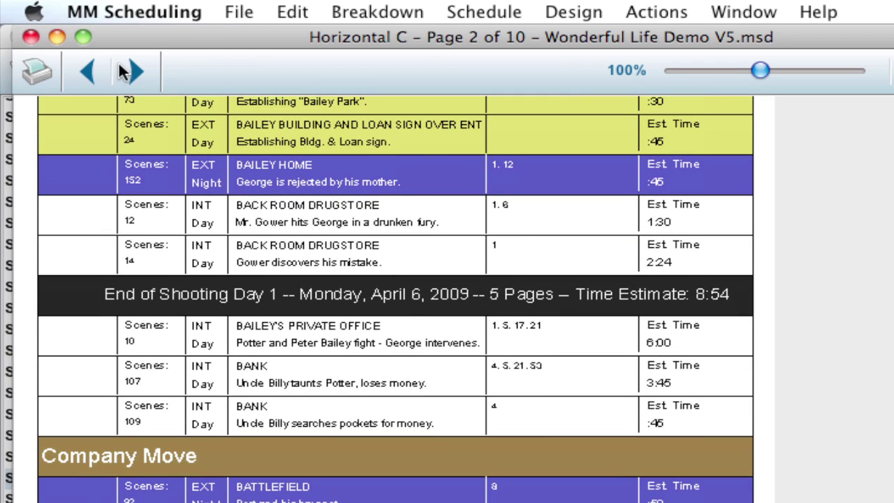
pyautogui.click(132, 70)
pyautogui.scroll(3, 132, 140)
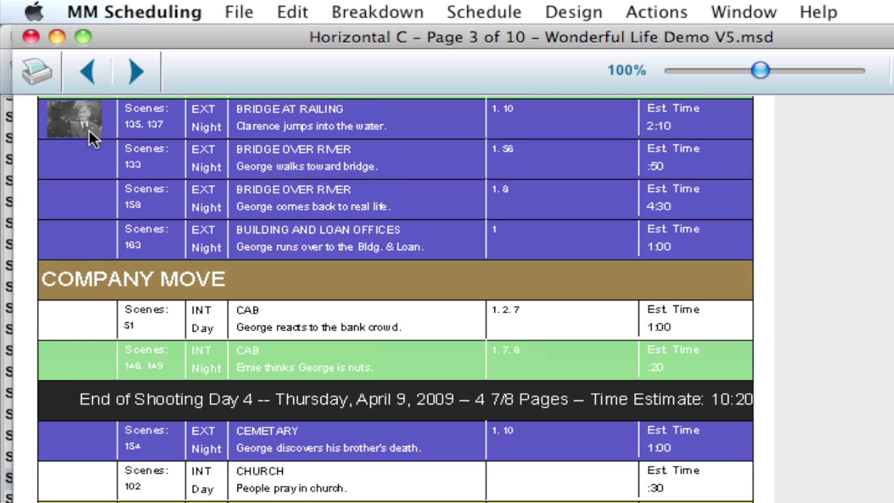
pyautogui.scroll(1, 93, 138)
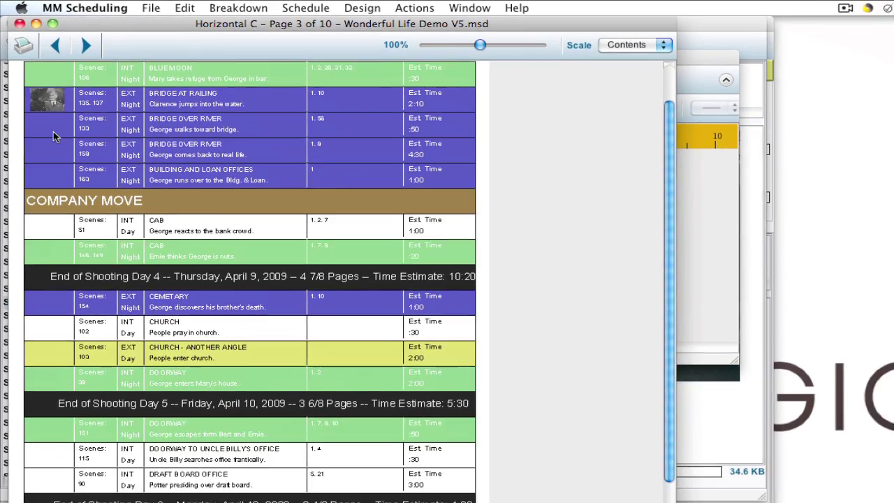
pyautogui.scroll(-1, 53, 132)
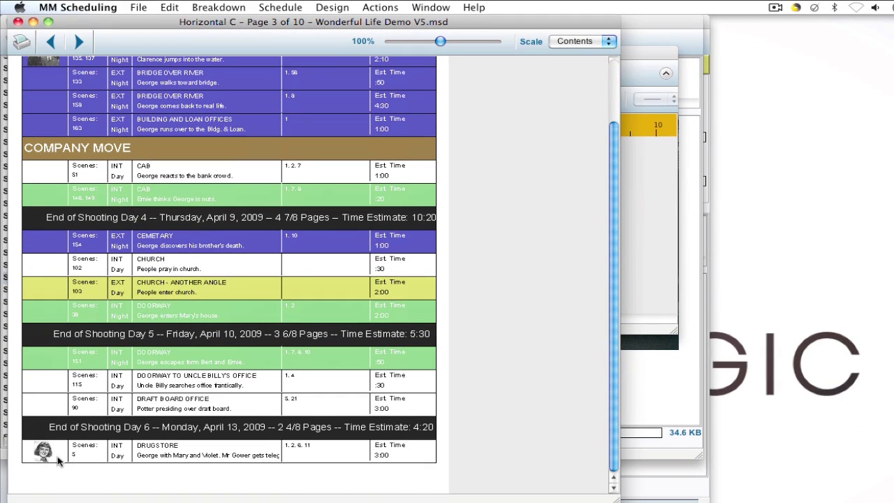